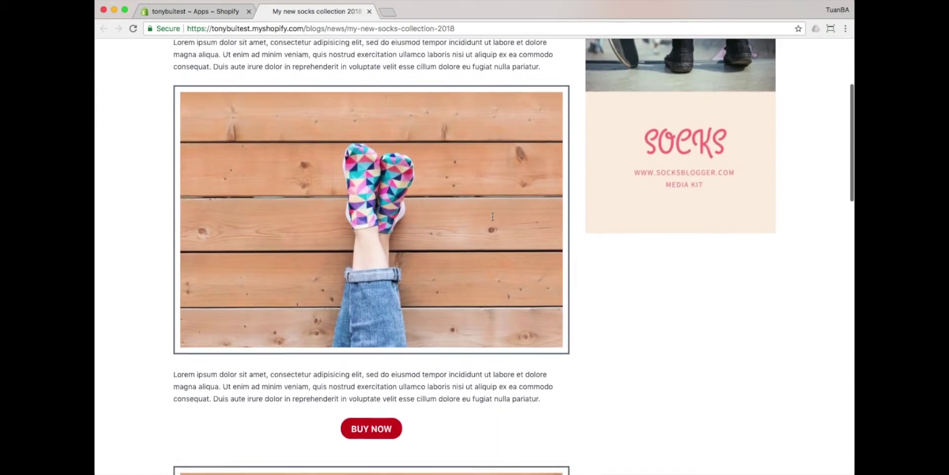
Step: Review the published socks collection blog post from its images and buy buttons to the footer, including the blog name in its URL
{"action": "scroll", "coordinate": [492, 216], "scroll_direction": "down", "scroll_amount": 3}
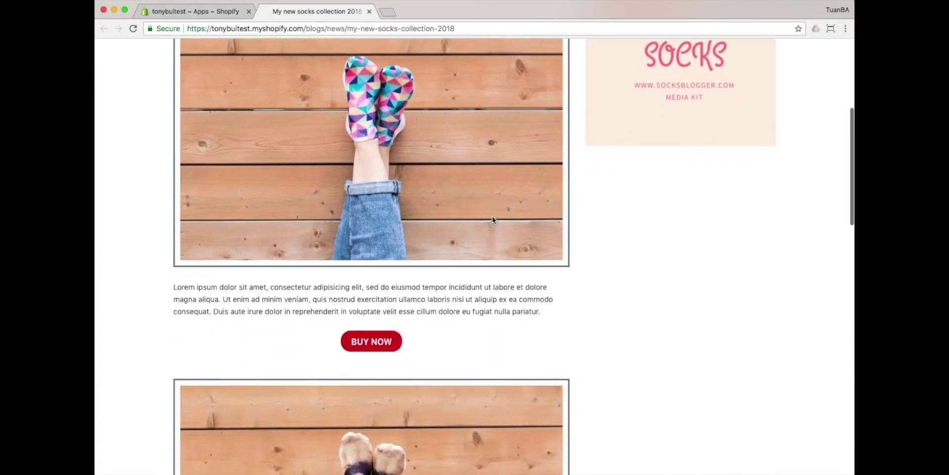
{"action": "scroll", "coordinate": [493, 218], "scroll_direction": "down", "scroll_amount": 1}
{"action": "scroll", "coordinate": [492, 217], "scroll_direction": "down", "scroll_amount": 4}
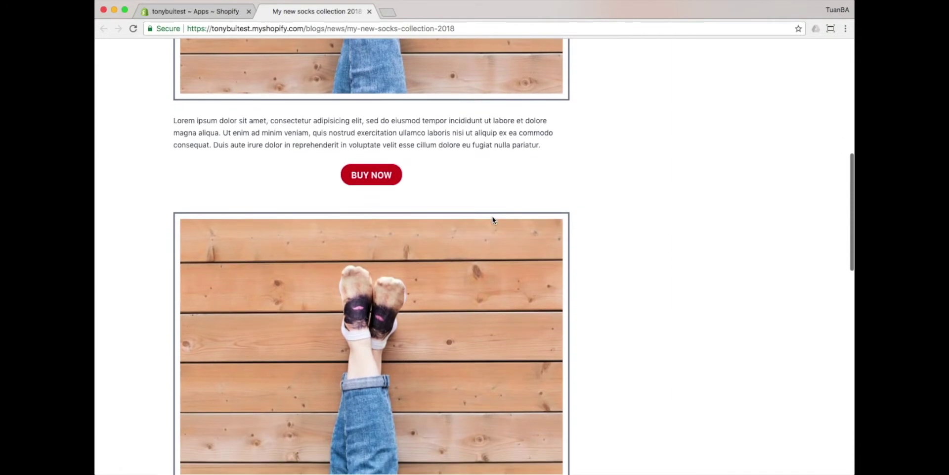
{"action": "scroll", "coordinate": [493, 217], "scroll_direction": "down", "scroll_amount": 6}
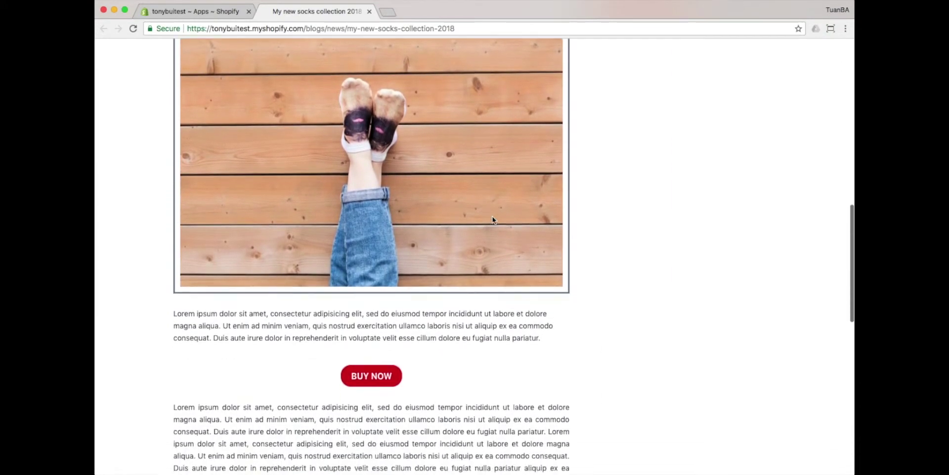
{"action": "scroll", "coordinate": [493, 216], "scroll_direction": "up", "scroll_amount": 1}
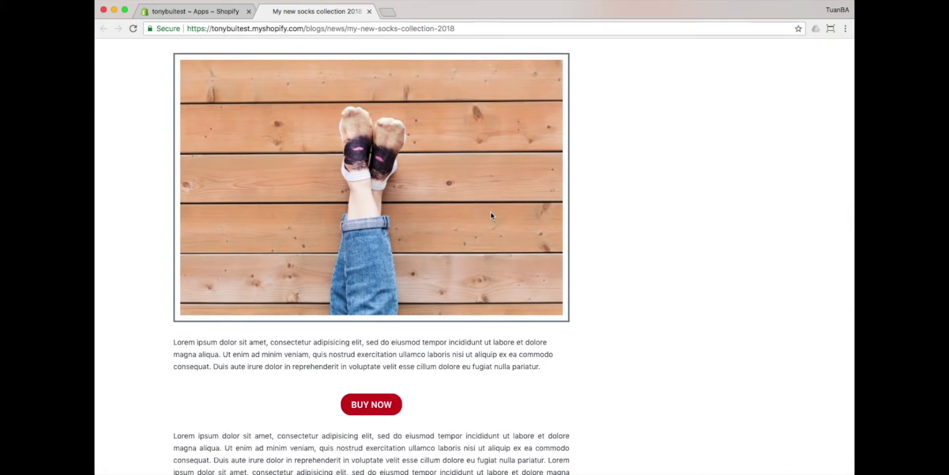
{"action": "left_click", "coordinate": [337, 28]}
{"action": "double_click", "coordinate": [335, 28]}
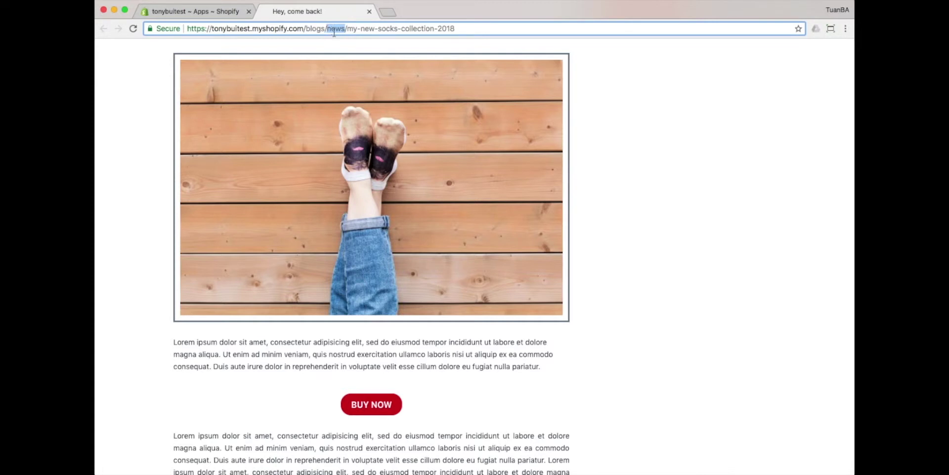
{"action": "scroll", "coordinate": [666, 240], "scroll_direction": "down", "scroll_amount": 5}
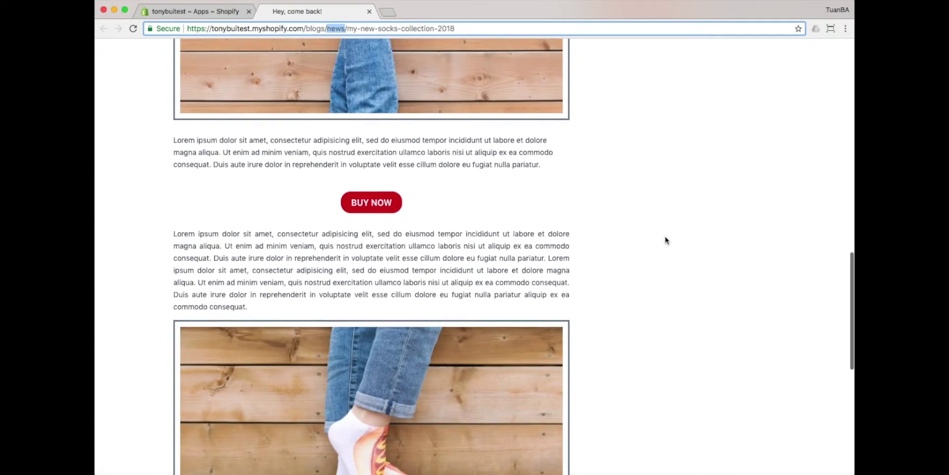
{"action": "scroll", "coordinate": [666, 240], "scroll_direction": "down", "scroll_amount": 2}
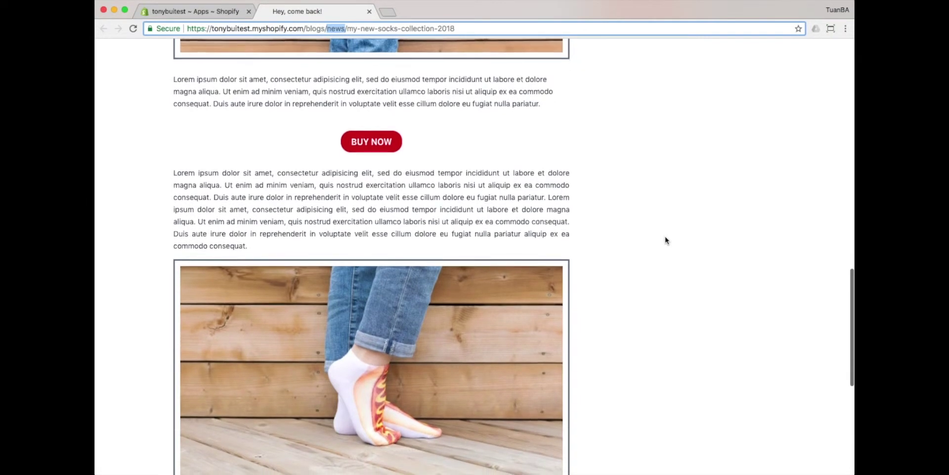
{"action": "scroll", "coordinate": [665, 240], "scroll_direction": "down", "scroll_amount": 4}
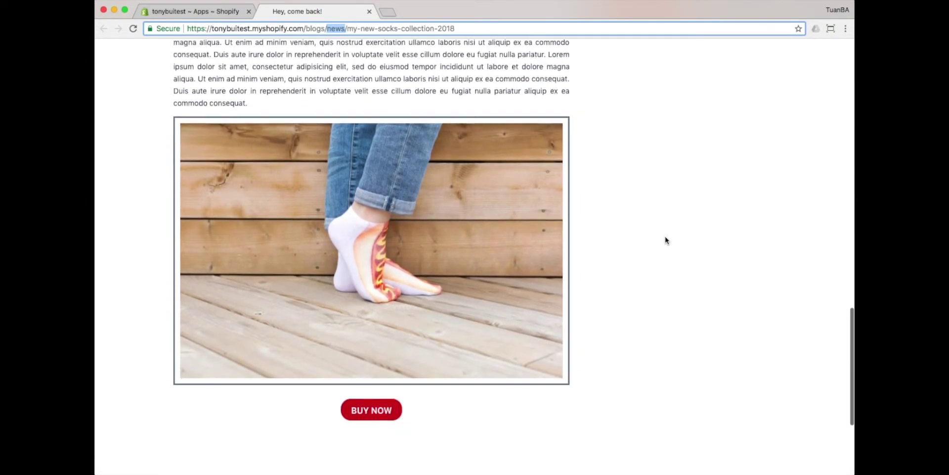
{"action": "scroll", "coordinate": [665, 241], "scroll_direction": "down", "scroll_amount": 4}
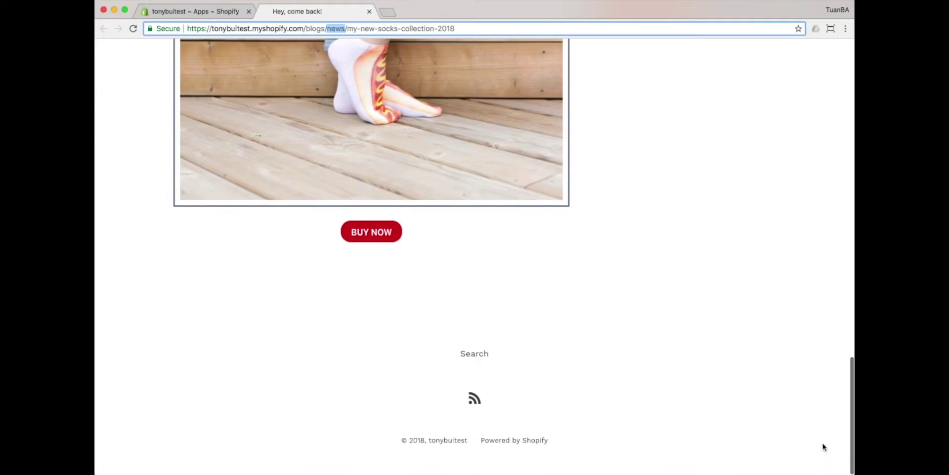
{"action": "left_click_drag", "start_coordinate": [850, 398], "coordinate": [844, 82]}
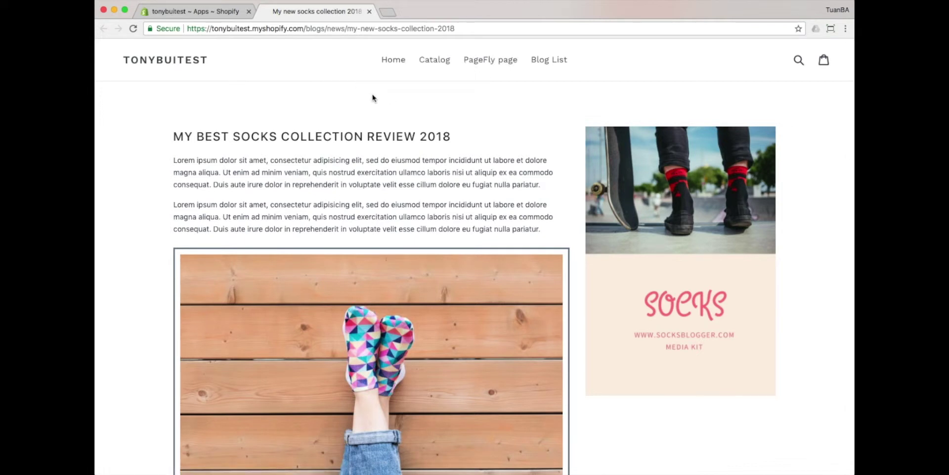
Step: Switch to the PageFly page manager in Shopify and create a new blog post page from blank
{"action": "left_click", "coordinate": [212, 13]}
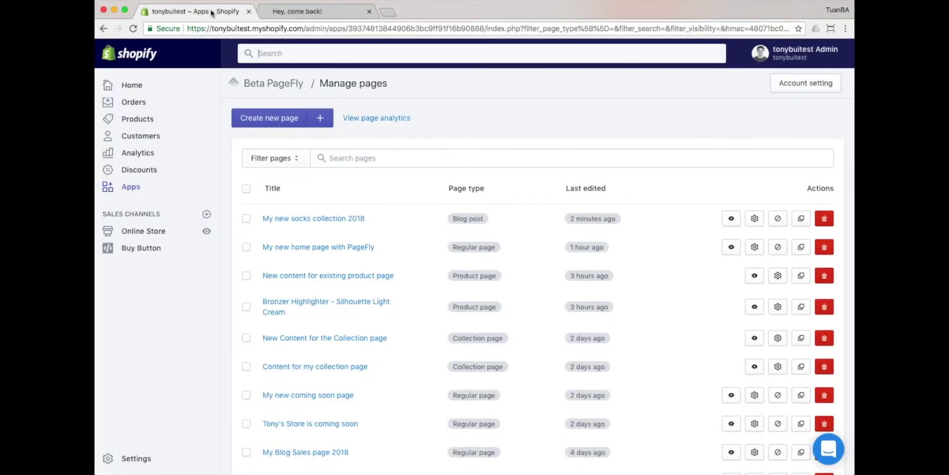
{"action": "left_click", "coordinate": [321, 119]}
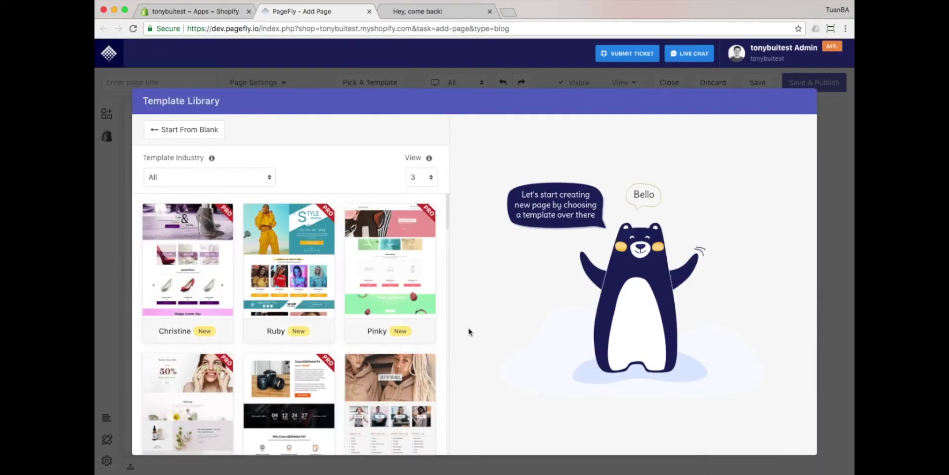
{"action": "left_click", "coordinate": [214, 139]}
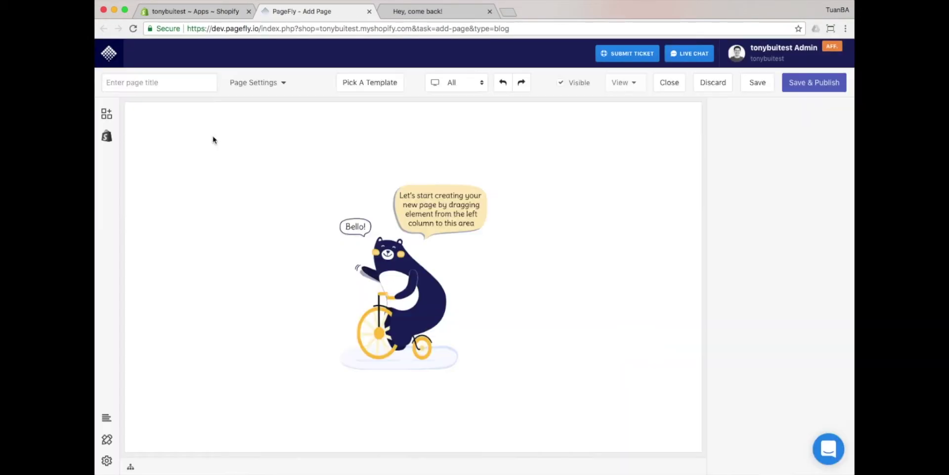
Step: Examine the blog post's page settings: layout, featured banner, organization, excerpt, and the SEO title and meta description fields
{"action": "left_click", "coordinate": [252, 84]}
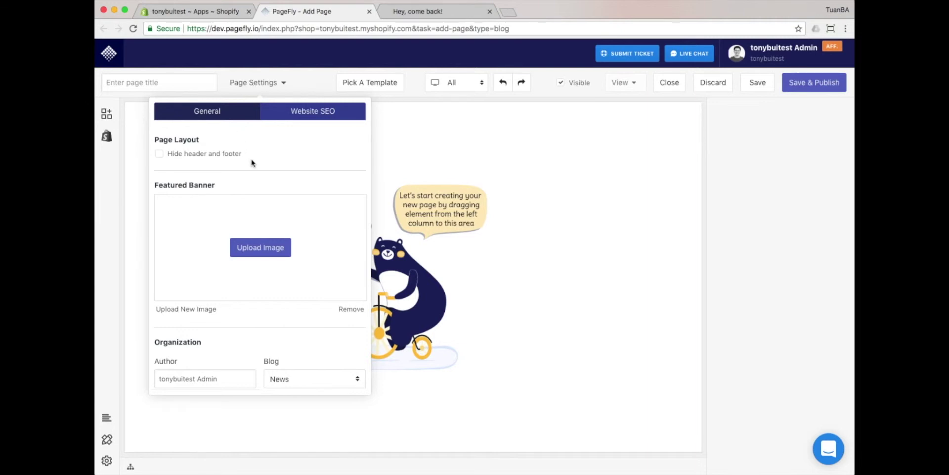
{"action": "scroll", "coordinate": [254, 164], "scroll_direction": "down", "scroll_amount": 3}
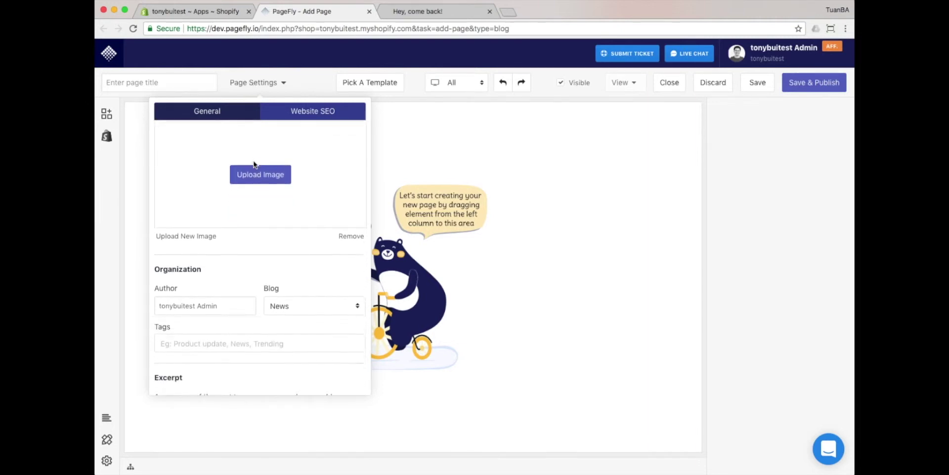
{"action": "scroll", "coordinate": [254, 164], "scroll_direction": "down", "scroll_amount": 2}
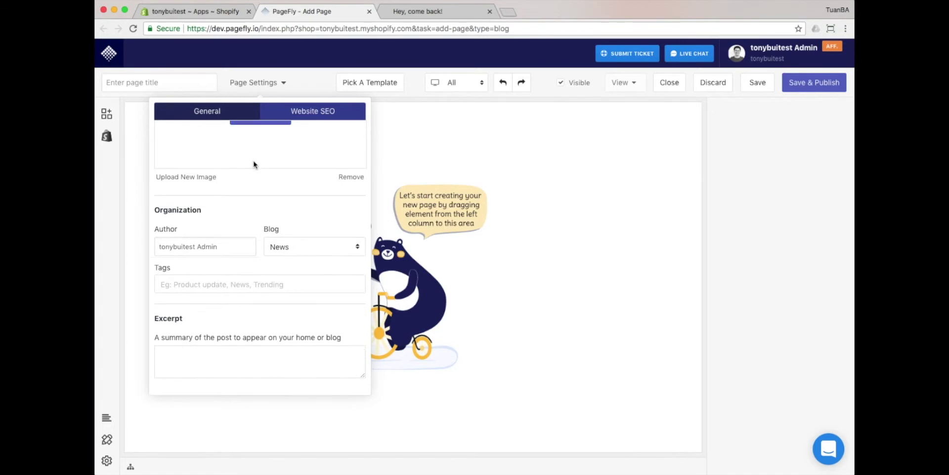
{"action": "scroll", "coordinate": [254, 164], "scroll_direction": "up", "scroll_amount": 2}
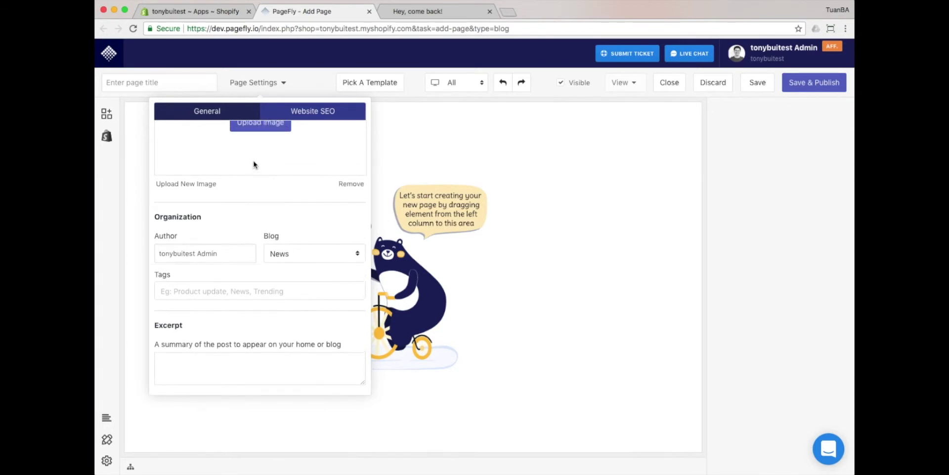
{"action": "scroll", "coordinate": [254, 165], "scroll_direction": "up", "scroll_amount": 3}
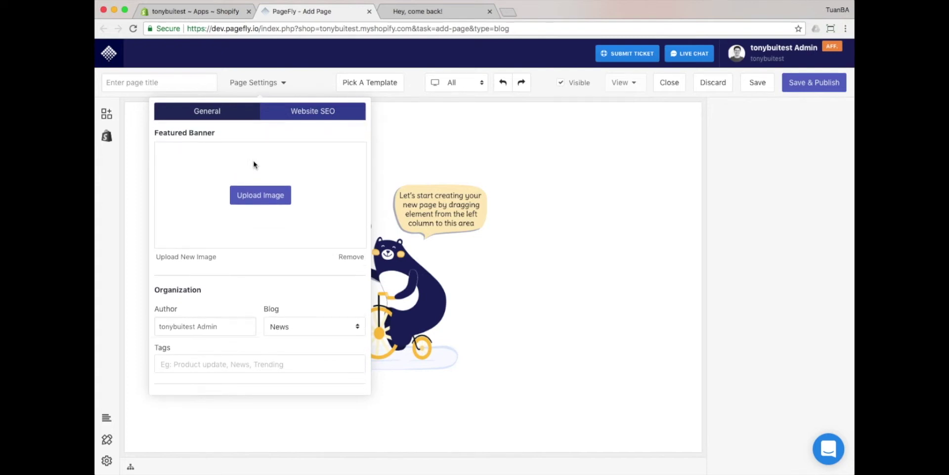
{"action": "scroll", "coordinate": [254, 164], "scroll_direction": "up", "scroll_amount": 1}
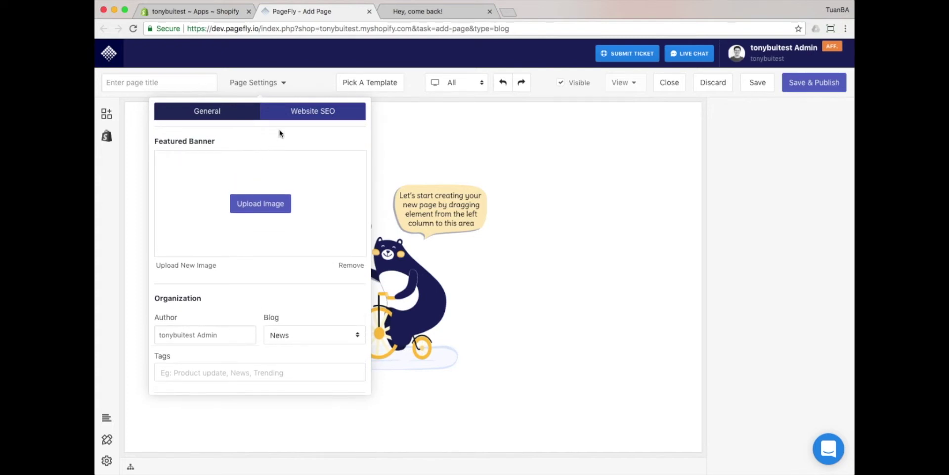
{"action": "left_click", "coordinate": [293, 114]}
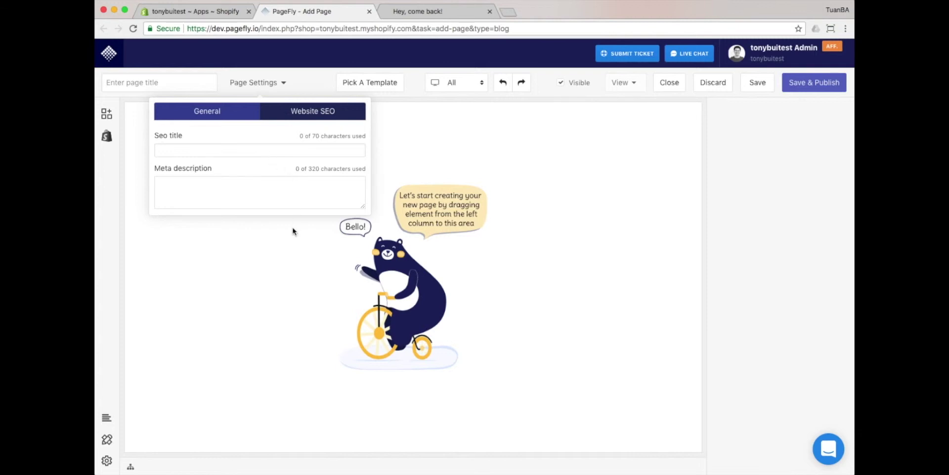
{"action": "left_click", "coordinate": [285, 250]}
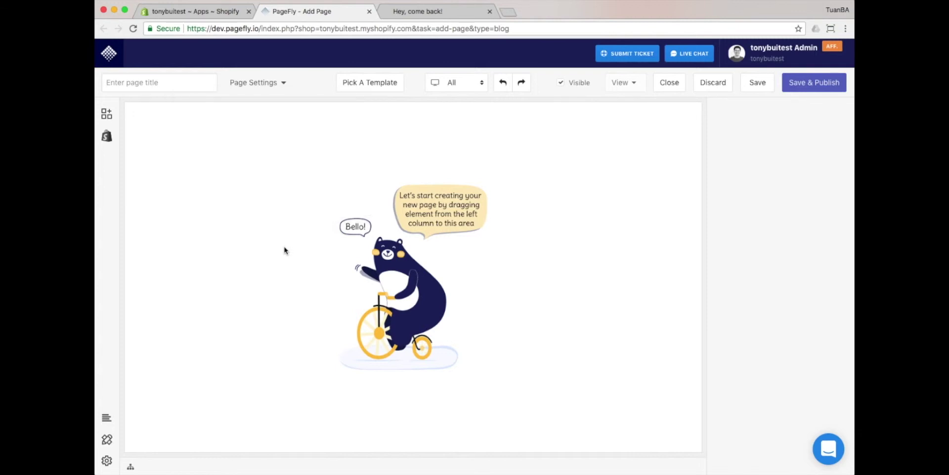
Step: Add a two-column layout row with 2/3 and 1/3 widths to the blank page
{"action": "left_click", "coordinate": [107, 114]}
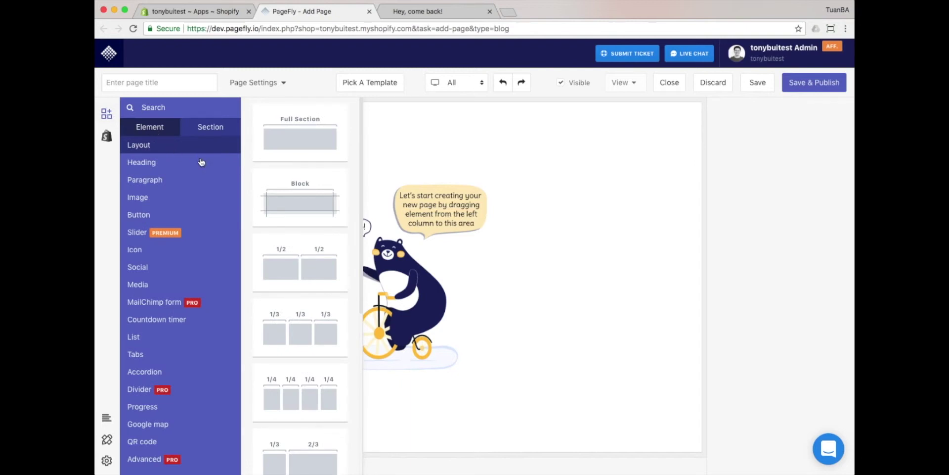
{"action": "scroll", "coordinate": [298, 211], "scroll_direction": "down", "scroll_amount": 6}
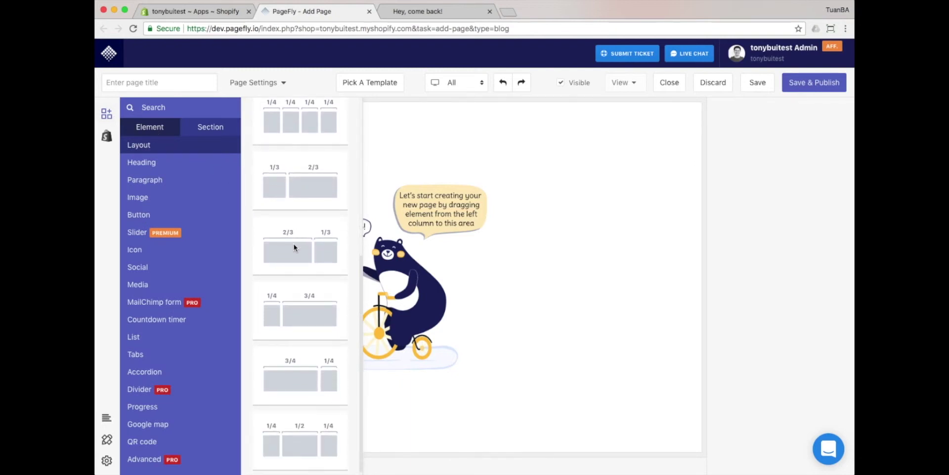
{"action": "left_click_drag", "start_coordinate": [296, 249], "coordinate": [303, 224]}
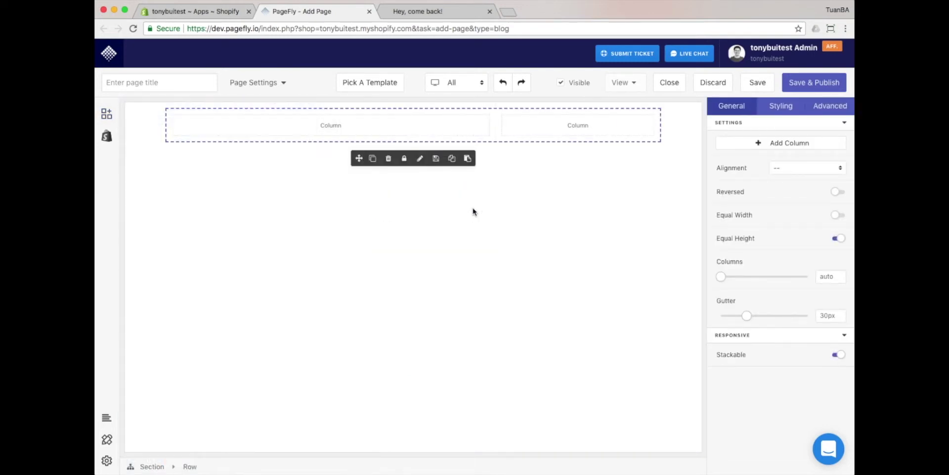
Step: Select the wide column and look through the available heading, paragraph, image and button elements
{"action": "left_click", "coordinate": [444, 123]}
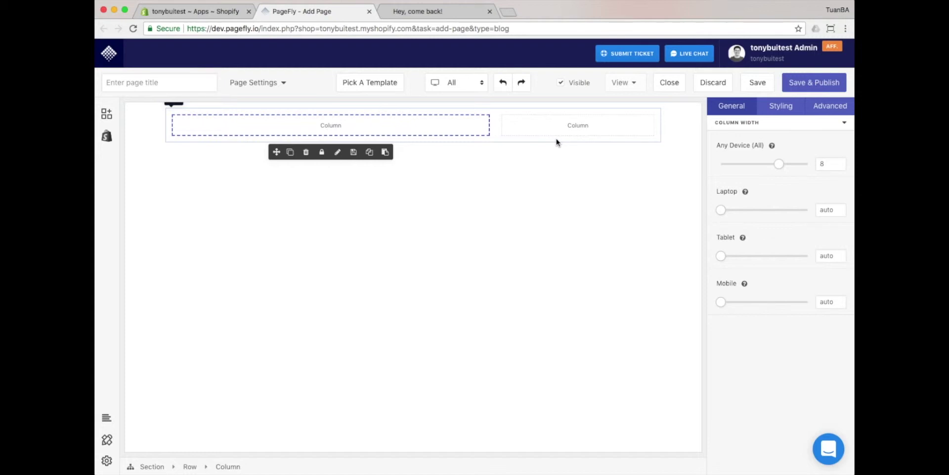
{"action": "left_click", "coordinate": [108, 117]}
{"action": "left_click", "coordinate": [146, 166]}
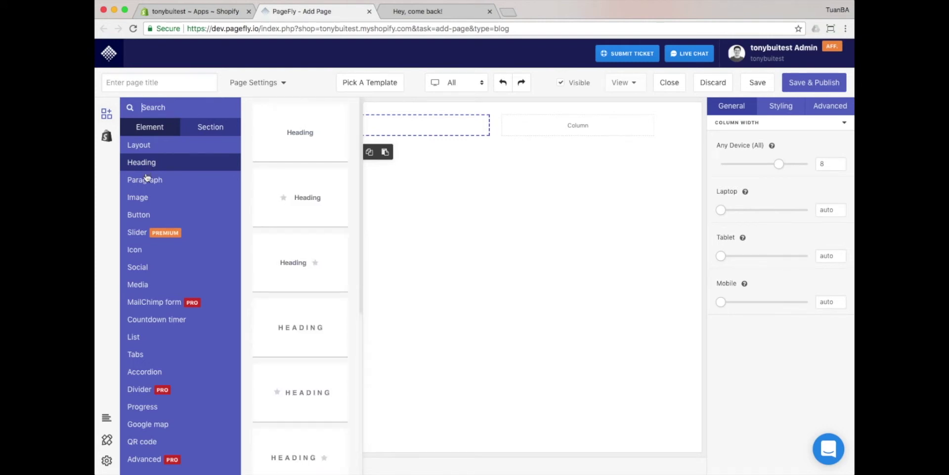
{"action": "left_click", "coordinate": [147, 178]}
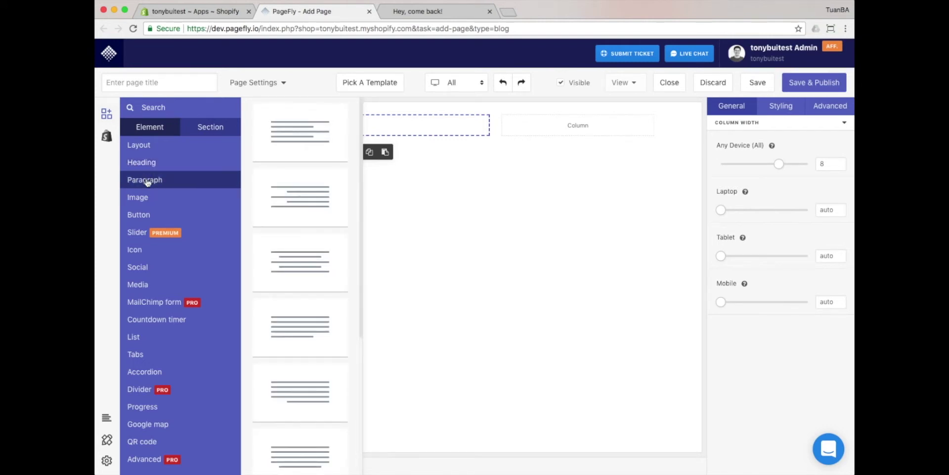
{"action": "left_click", "coordinate": [146, 201]}
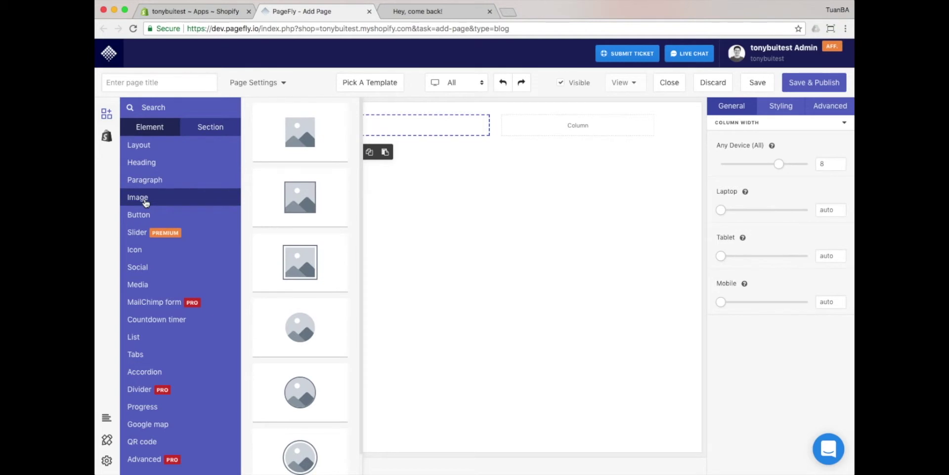
{"action": "left_click", "coordinate": [144, 217]}
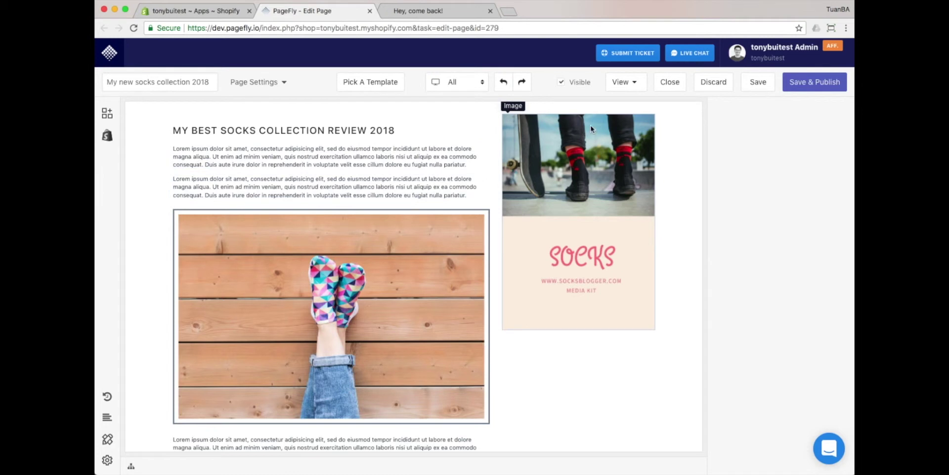
Step: Save the "My new socks collection 2018" page and publish it
{"action": "left_click", "coordinate": [757, 84]}
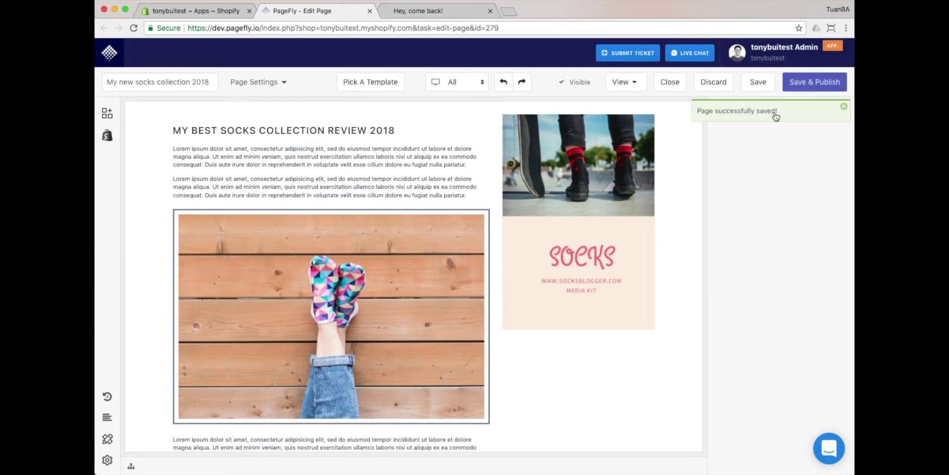
{"action": "left_click", "coordinate": [778, 115]}
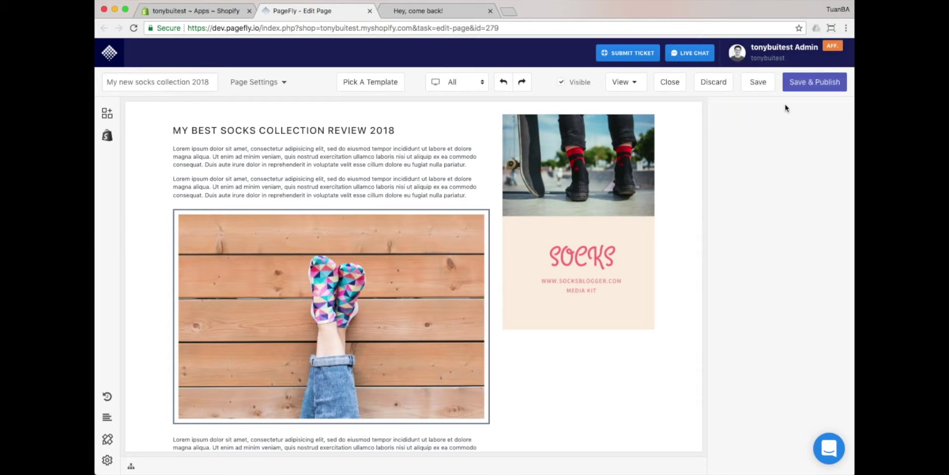
{"action": "left_click", "coordinate": [804, 87]}
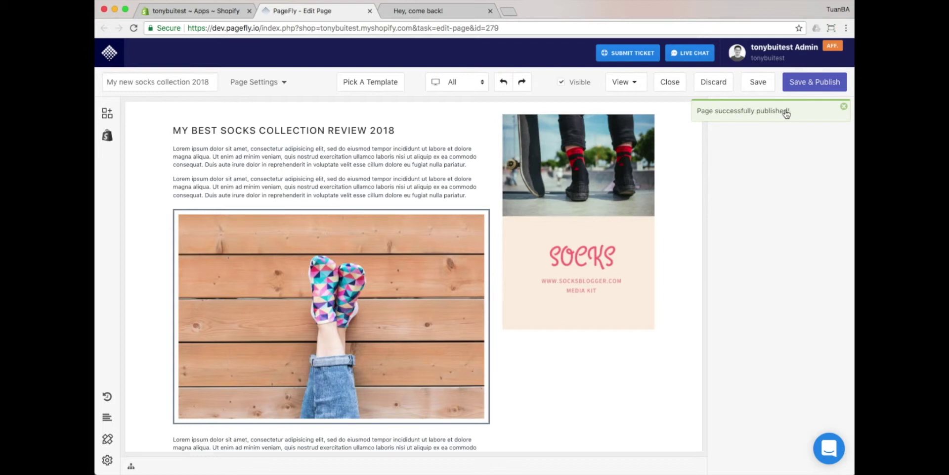
Step: Open the live view of the published blog post and check its heading, text, images and buy button
{"action": "left_click", "coordinate": [633, 82]}
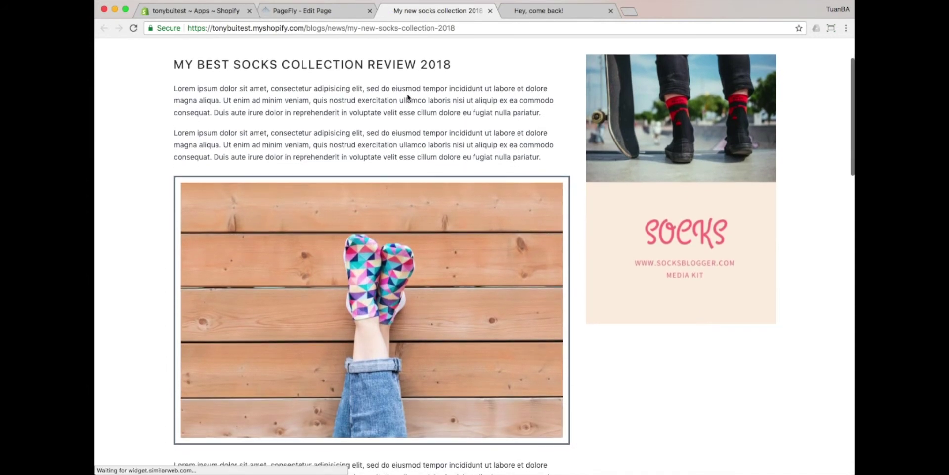
{"action": "scroll", "coordinate": [397, 131], "scroll_direction": "down", "scroll_amount": 7}
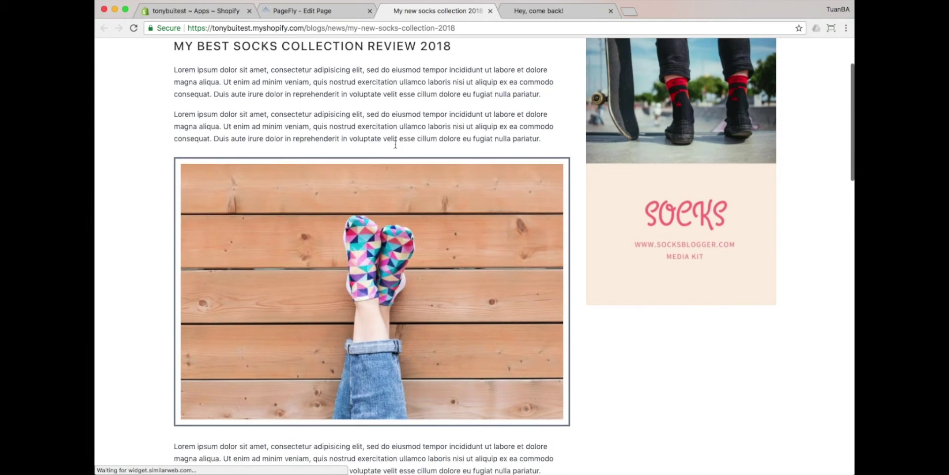
{"action": "scroll", "coordinate": [373, 174], "scroll_direction": "down", "scroll_amount": 5}
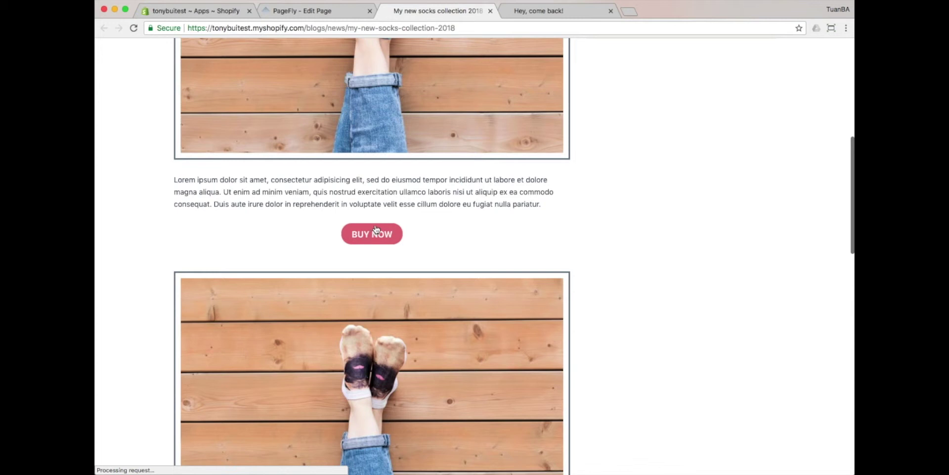
Step: Set the page type of "My Blog Sales page 2018" to Blog post in the News blog and save the settings
{"action": "scroll", "coordinate": [390, 231], "scroll_direction": "down", "scroll_amount": 4}
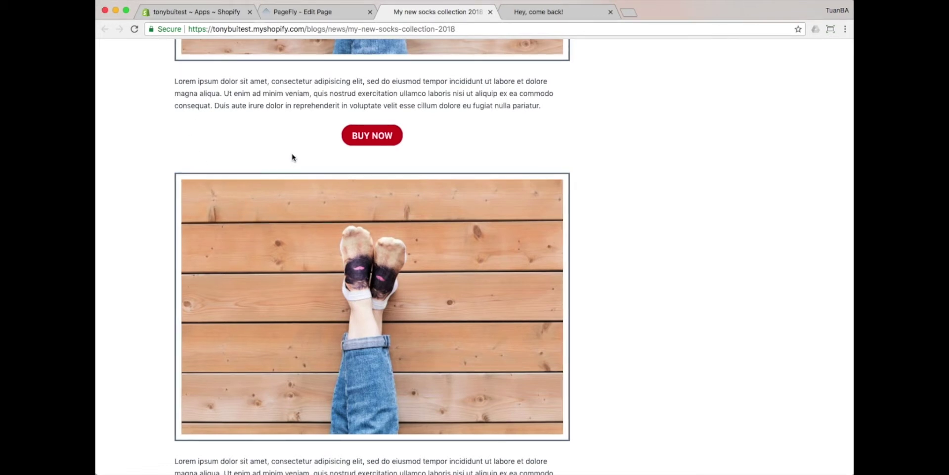
{"action": "left_click", "coordinate": [218, 15]}
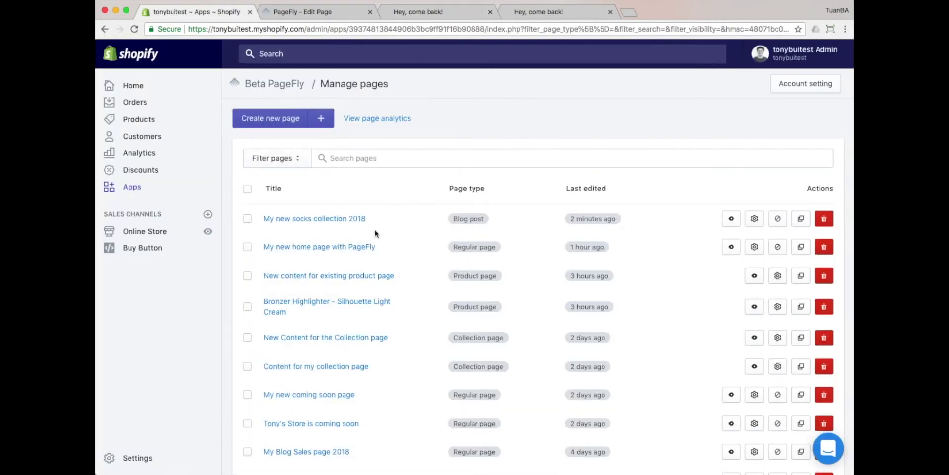
{"action": "scroll", "coordinate": [377, 236], "scroll_direction": "down", "scroll_amount": 5}
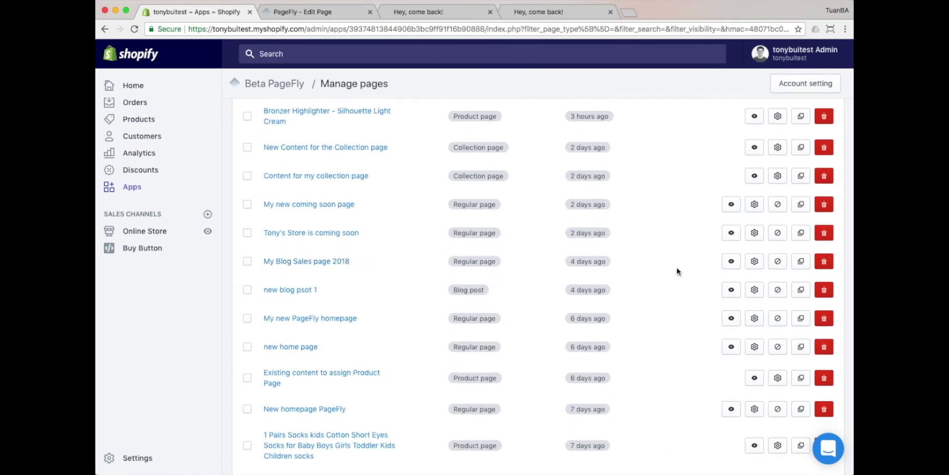
{"action": "left_click", "coordinate": [754, 262]}
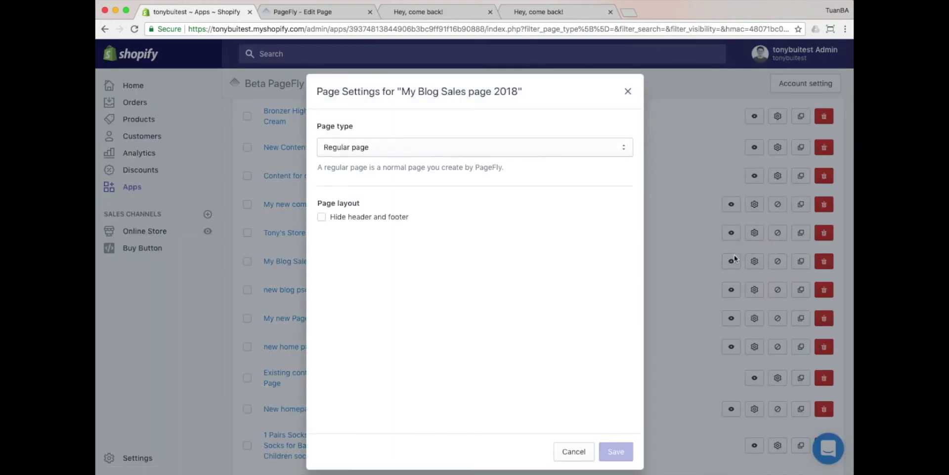
{"action": "left_click", "coordinate": [568, 152]}
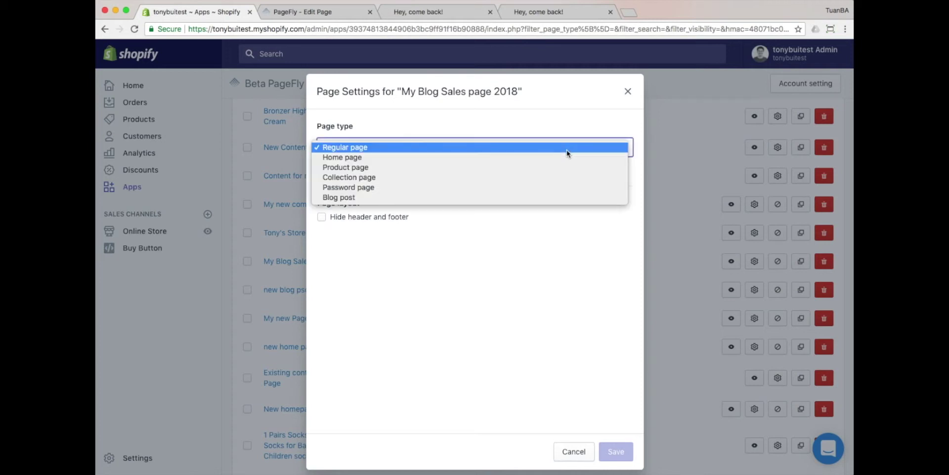
{"action": "left_click", "coordinate": [535, 196]}
{"action": "scroll", "coordinate": [524, 214], "scroll_direction": "down", "scroll_amount": 4}
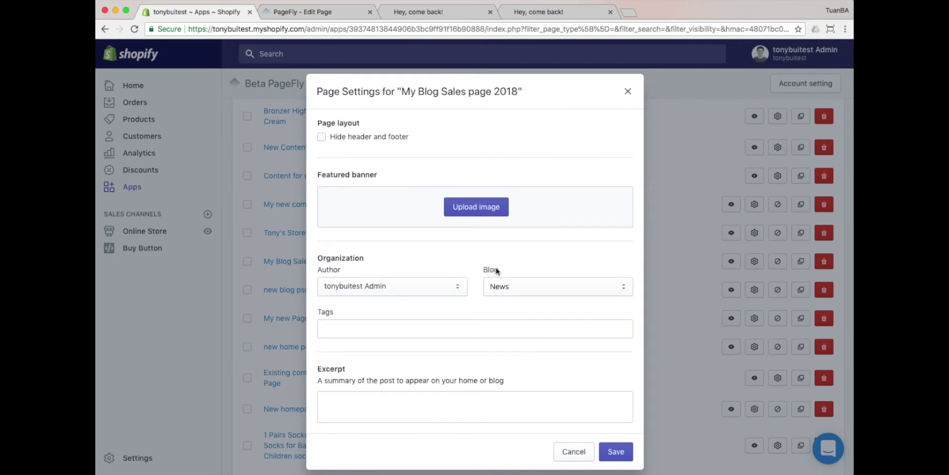
{"action": "left_click", "coordinate": [507, 290]}
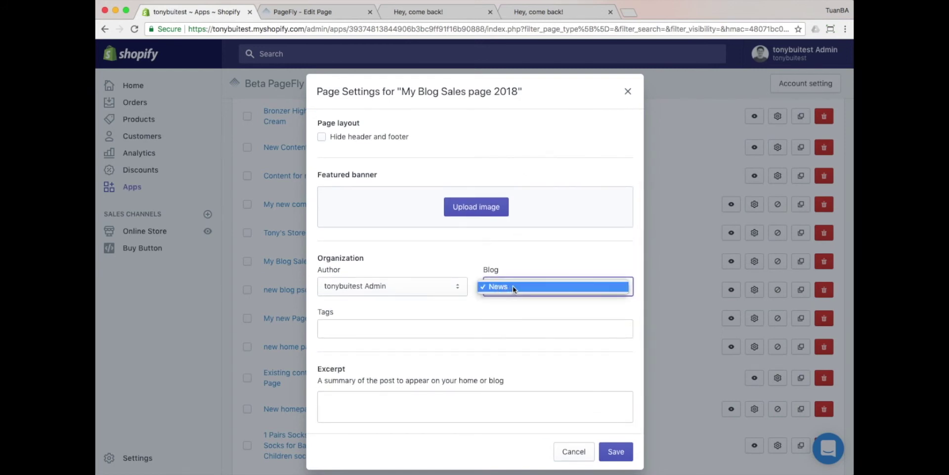
{"action": "left_click", "coordinate": [512, 286]}
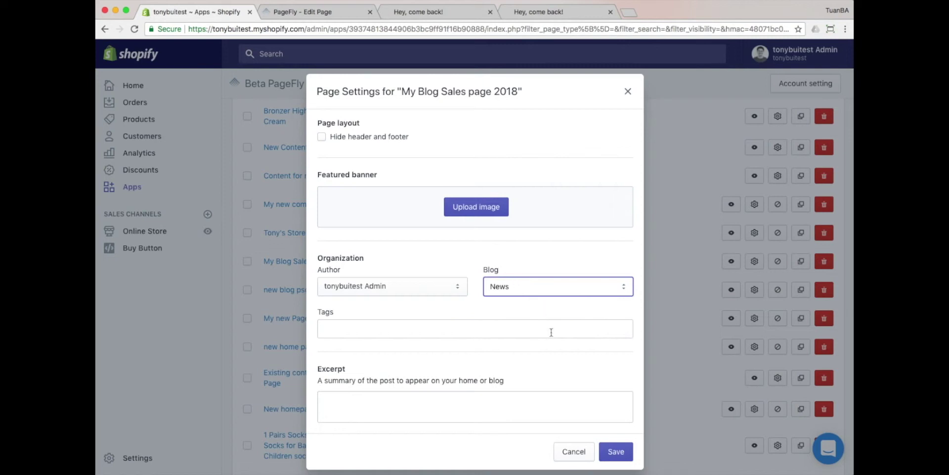
{"action": "left_click", "coordinate": [608, 446]}
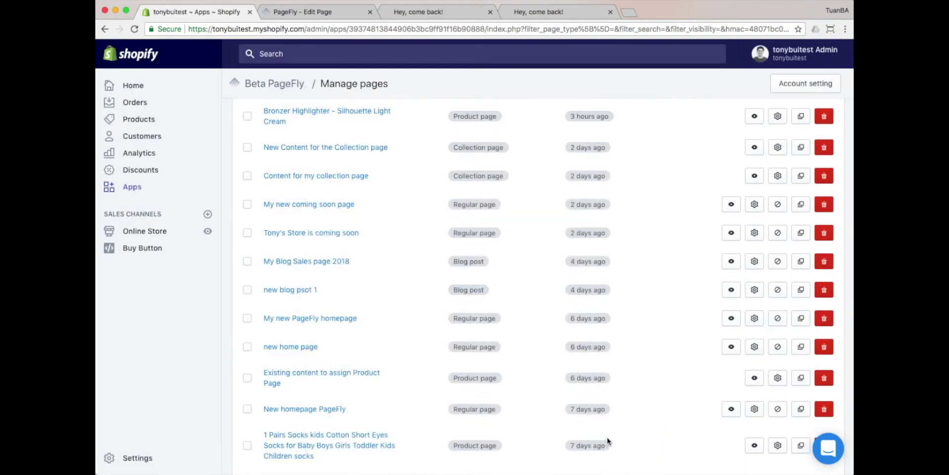
Step: Open the live view of "My Blog Sales page 2018" and check its content and the blog path in its address
{"action": "scroll", "coordinate": [607, 362], "scroll_direction": "up", "scroll_amount": 3}
{"action": "scroll", "coordinate": [607, 362], "scroll_direction": "up", "scroll_amount": 3}
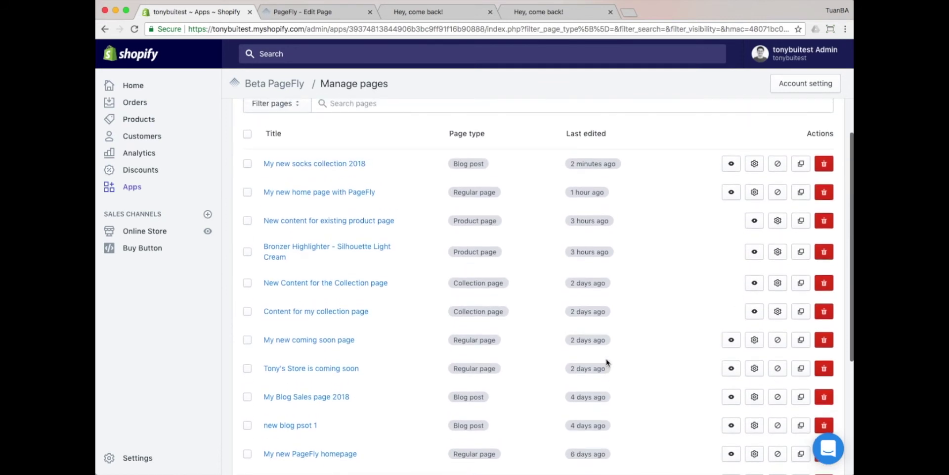
{"action": "scroll", "coordinate": [607, 363], "scroll_direction": "down", "scroll_amount": 1}
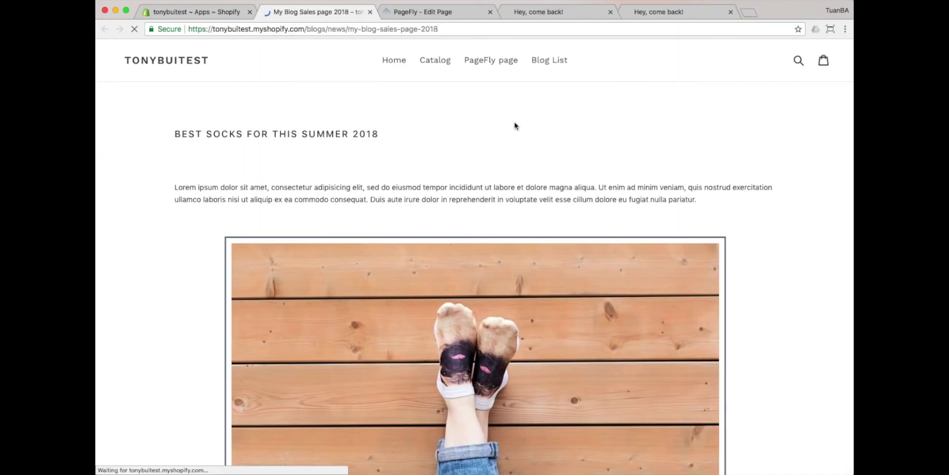
{"action": "scroll", "coordinate": [515, 125], "scroll_direction": "down", "scroll_amount": 2}
{"action": "scroll", "coordinate": [514, 125], "scroll_direction": "down", "scroll_amount": 3}
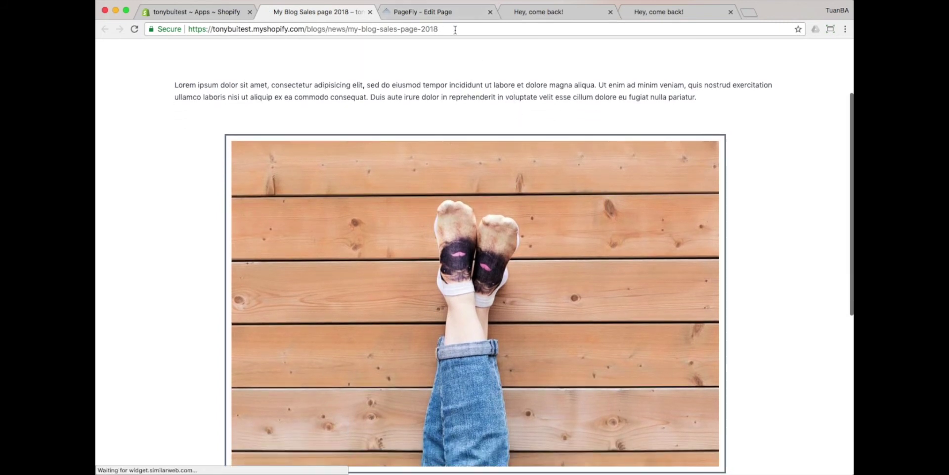
{"action": "left_click_drag", "start_coordinate": [440, 29], "coordinate": [327, 29]}
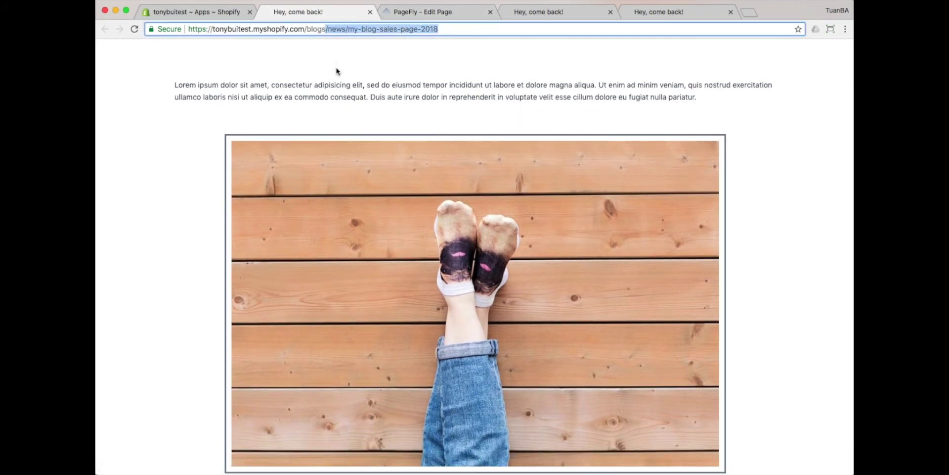
{"action": "scroll", "coordinate": [336, 71], "scroll_direction": "down", "scroll_amount": 2}
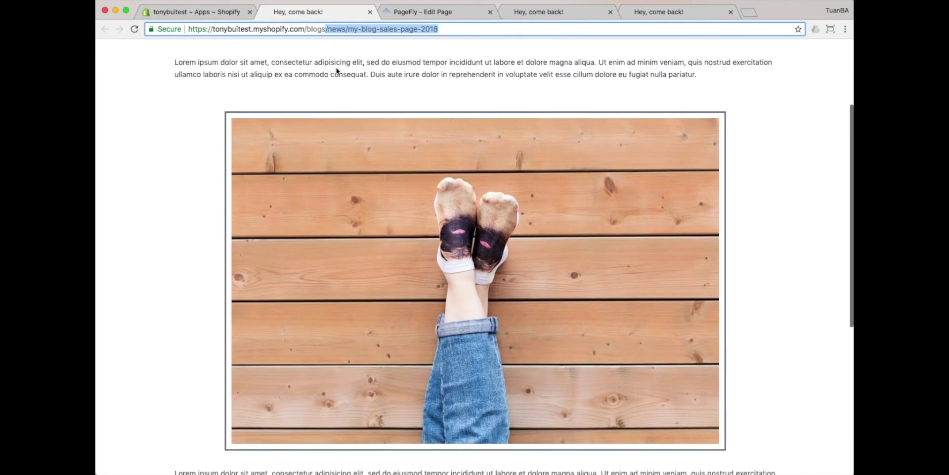
Step: Switch "My Blog Sales page 2018" back to the Regular page type in its page settings and save
{"action": "left_click", "coordinate": [214, 13]}
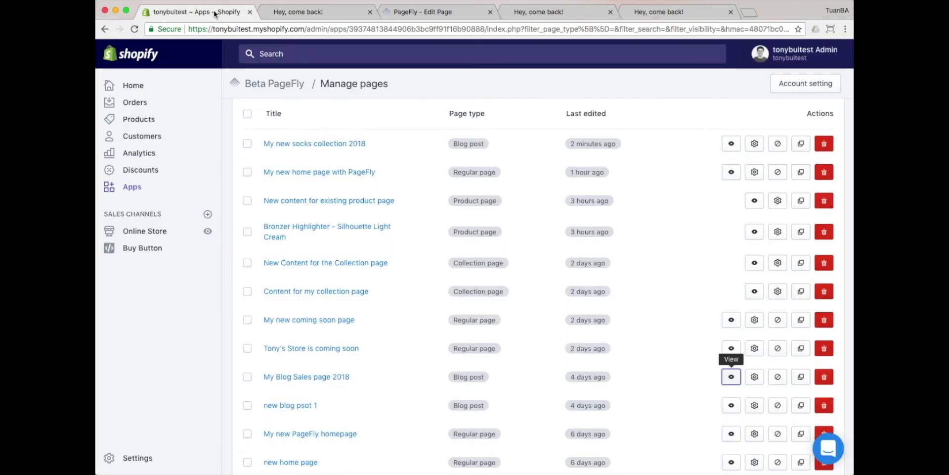
{"action": "left_click", "coordinate": [753, 375]}
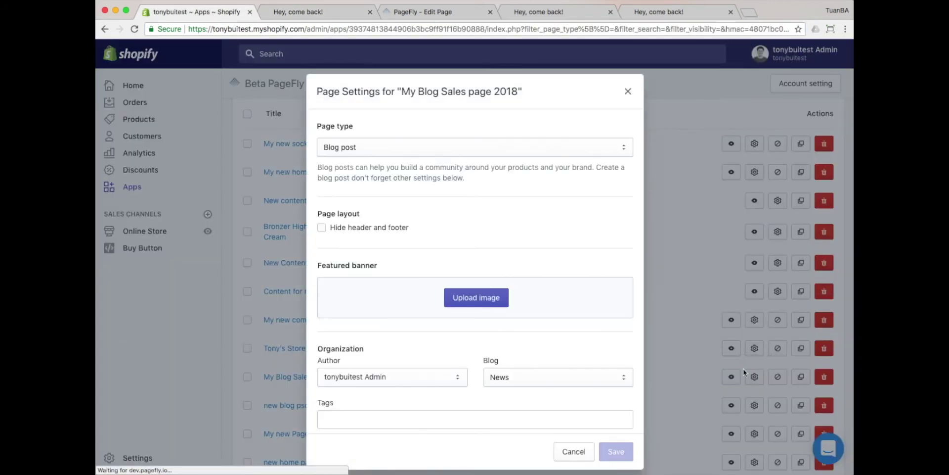
{"action": "left_click", "coordinate": [494, 148]}
{"action": "left_click", "coordinate": [477, 97]}
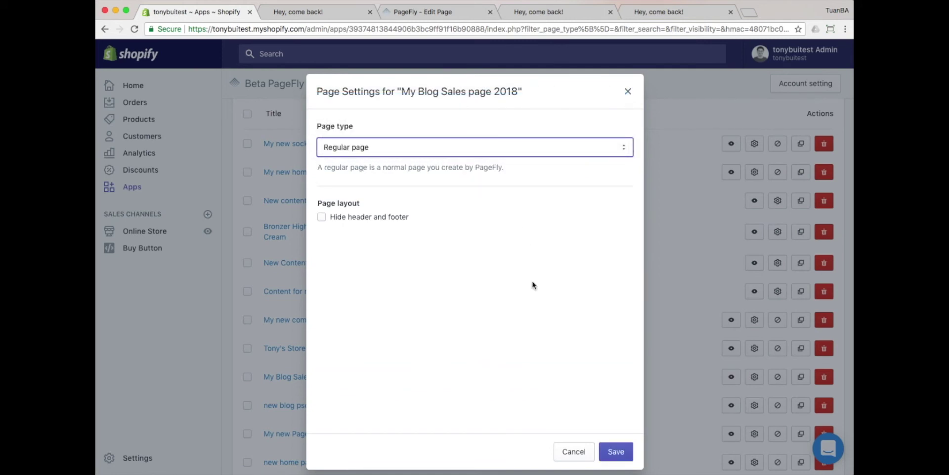
{"action": "left_click", "coordinate": [608, 451]}
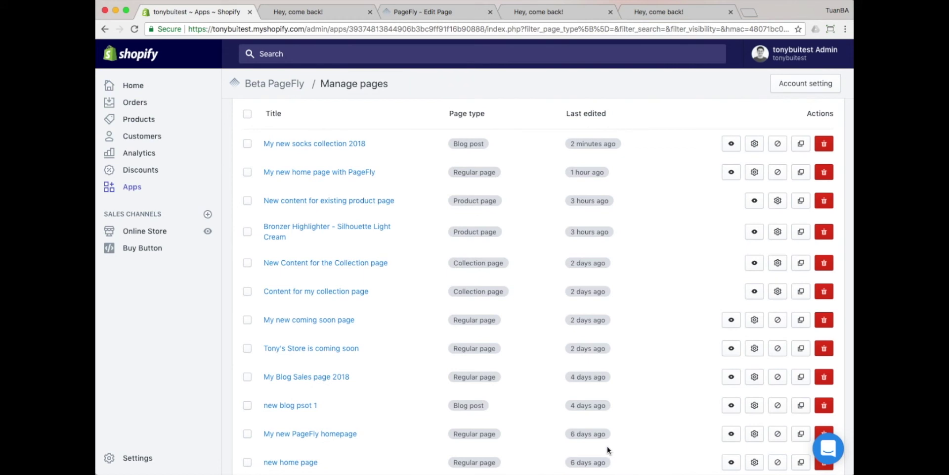
Step: Reload the live blog post address of "My Blog Sales page 2018" to check whether it still loads
{"action": "left_click", "coordinate": [334, 15]}
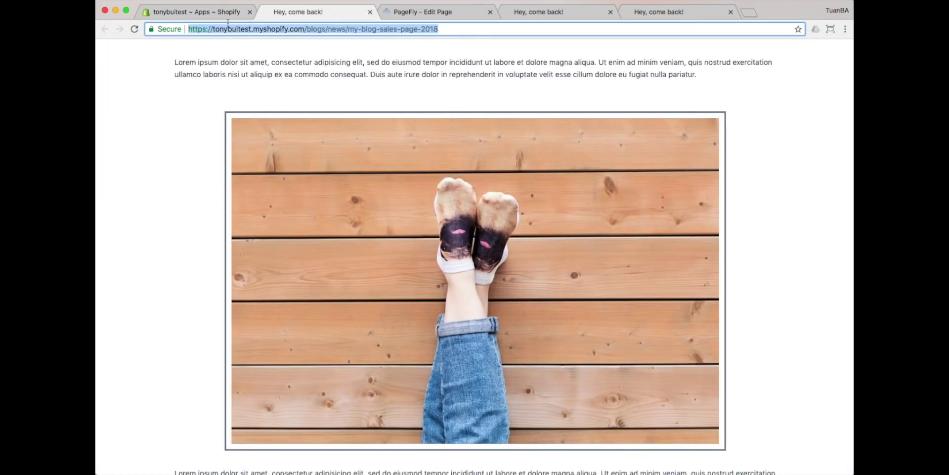
{"action": "left_click", "coordinate": [136, 30]}
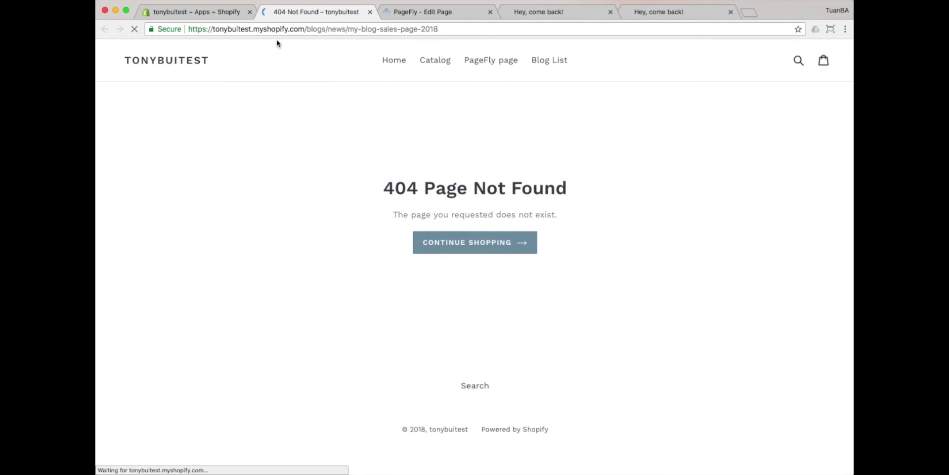
Step: Return to the PageFly page list and open the support chat conversations
{"action": "left_click", "coordinate": [194, 13]}
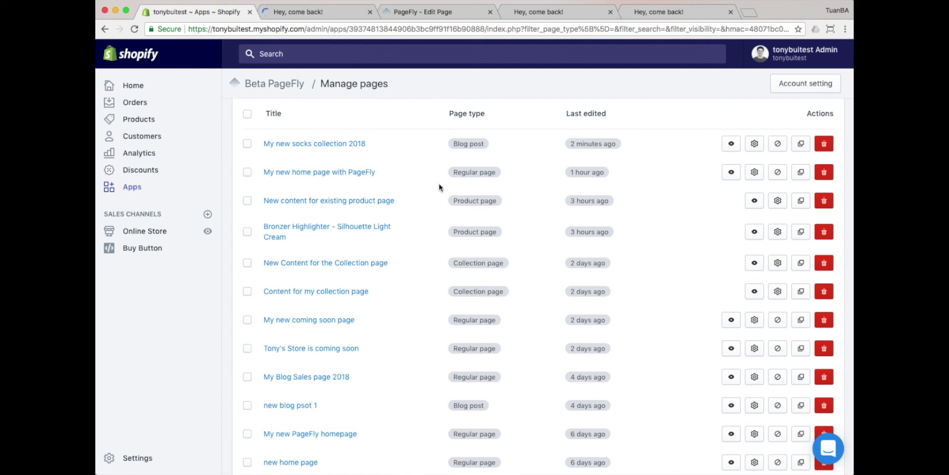
{"action": "left_click", "coordinate": [827, 454]}
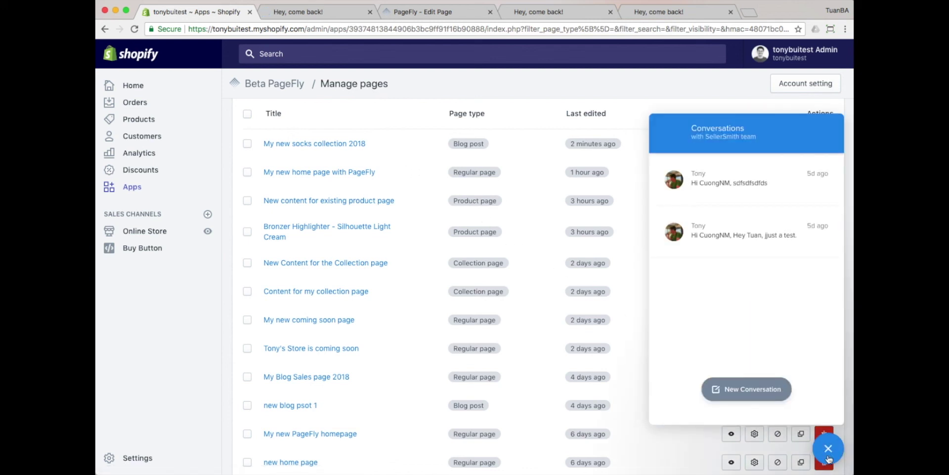